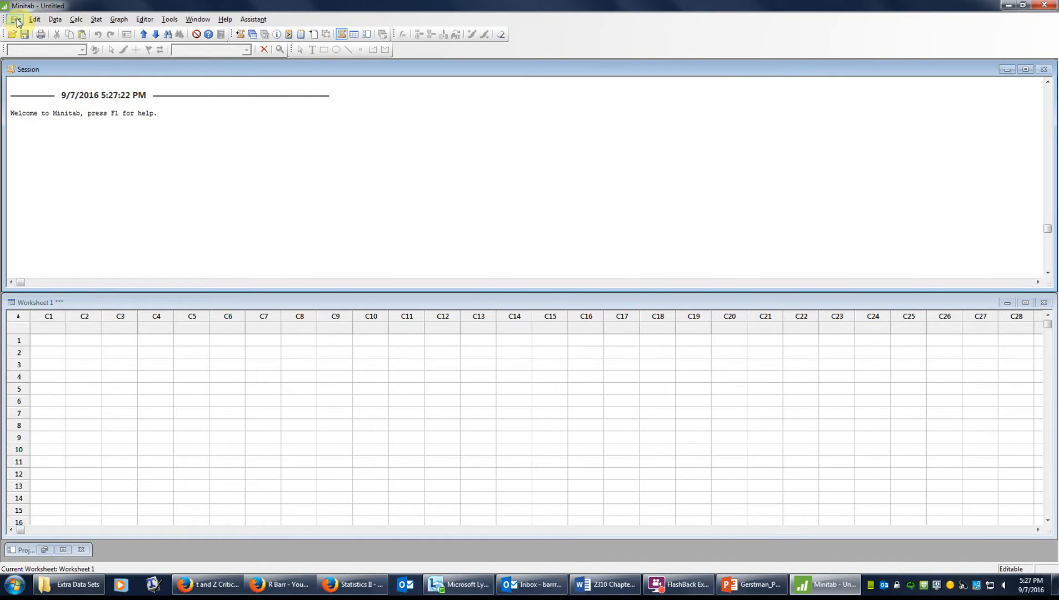
# Step: Browse to the Extra Data Sets folder for opening a worksheet and list files of all types
pyautogui.click(16, 19)
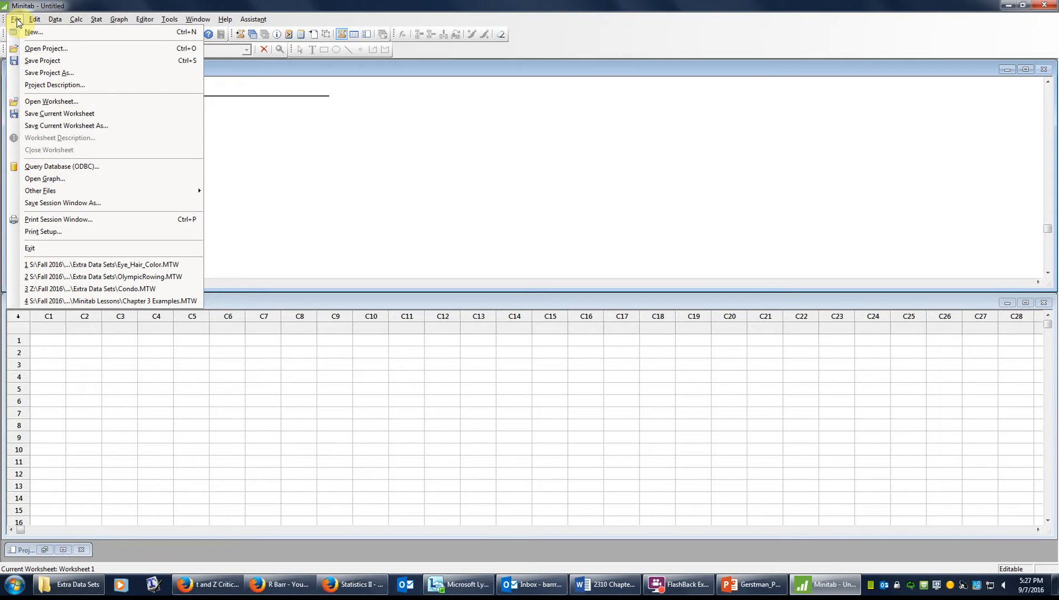
pyautogui.click(54, 101)
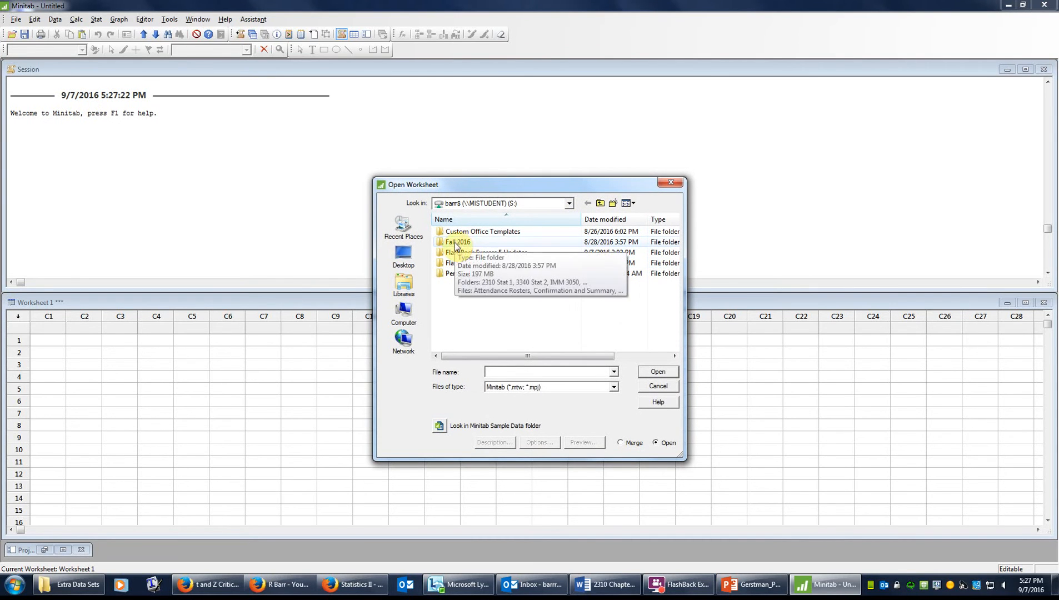
pyautogui.doubleClick(459, 244)
pyautogui.doubleClick(455, 246)
pyautogui.doubleClick(464, 252)
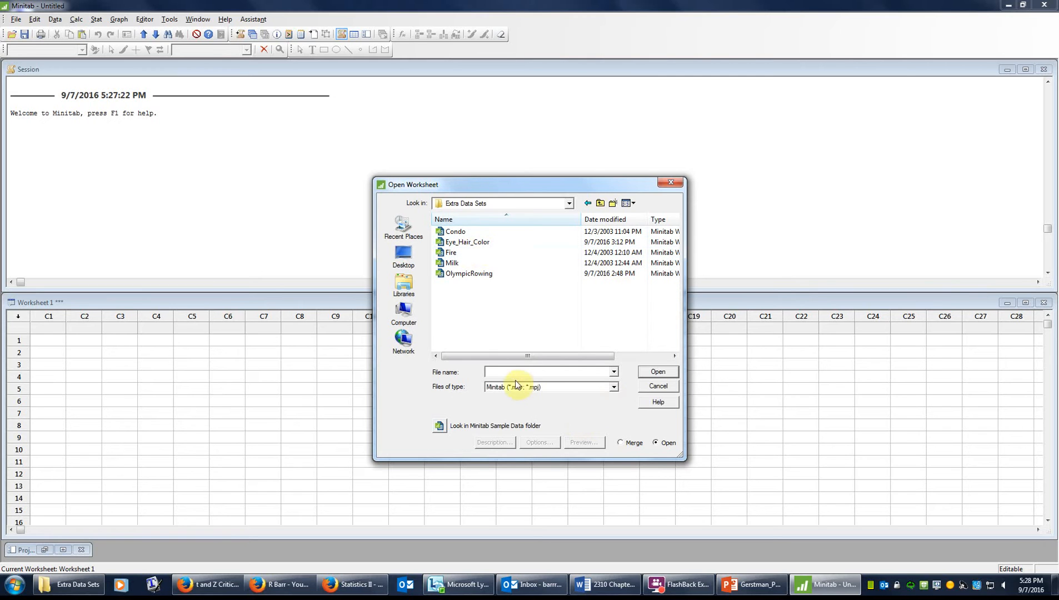
pyautogui.click(615, 386)
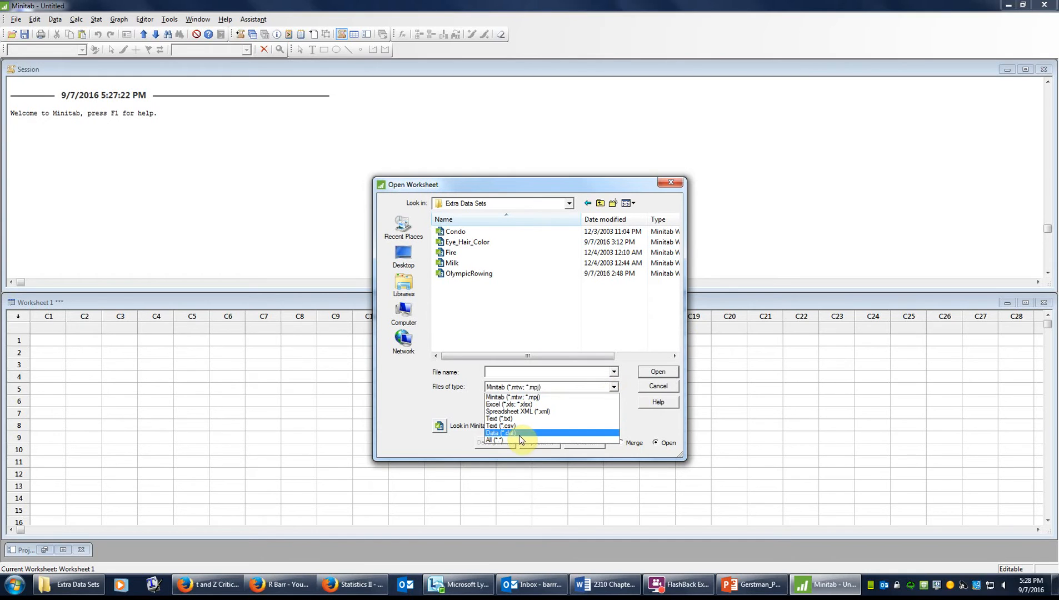
pyautogui.click(521, 440)
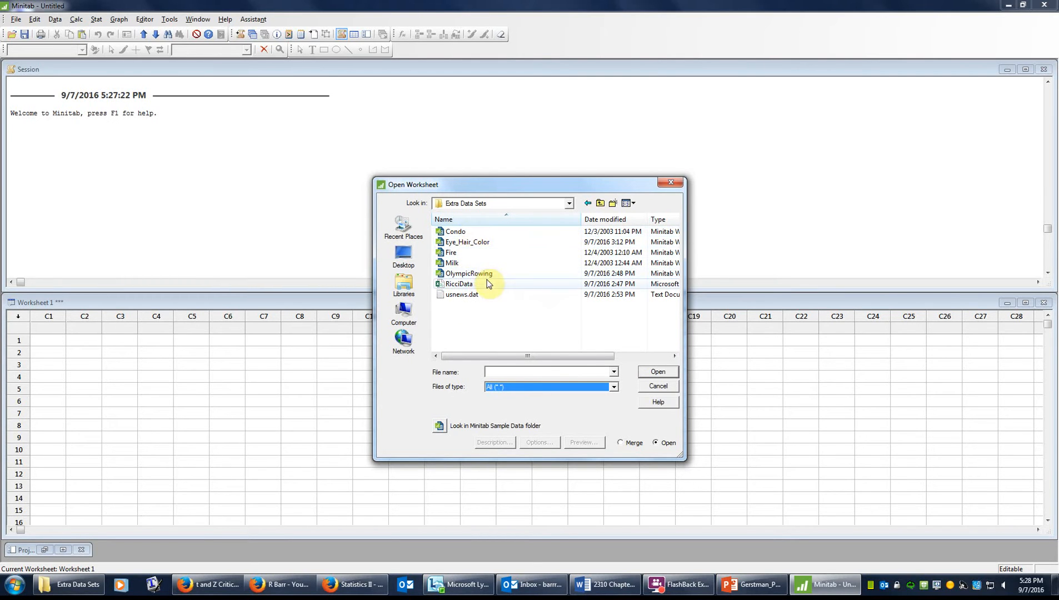
# Step: Open the OlympicRowing worksheet and close it again
pyautogui.click(485, 278)
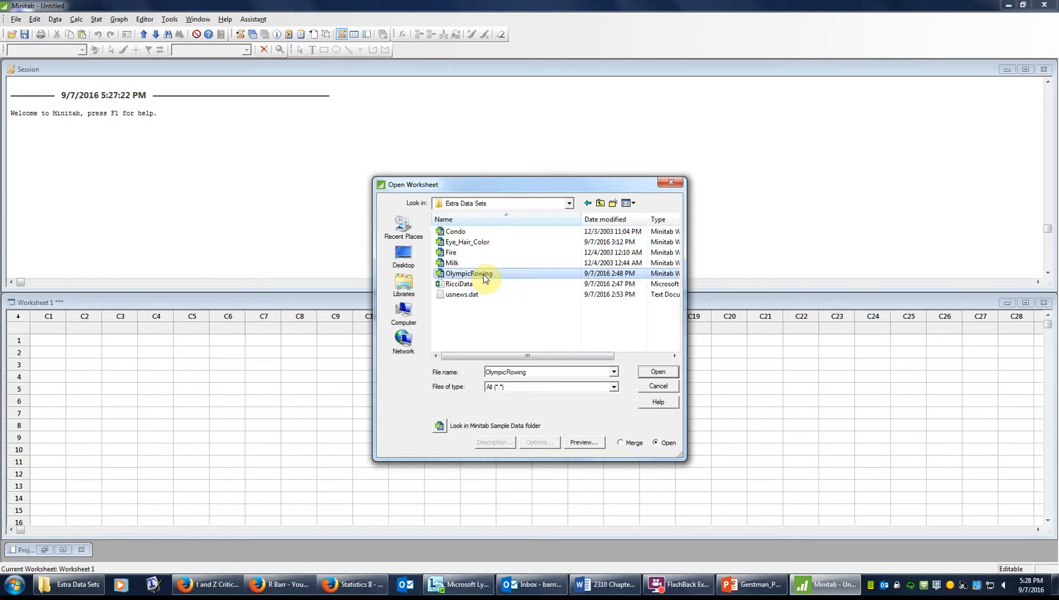
pyautogui.click(657, 372)
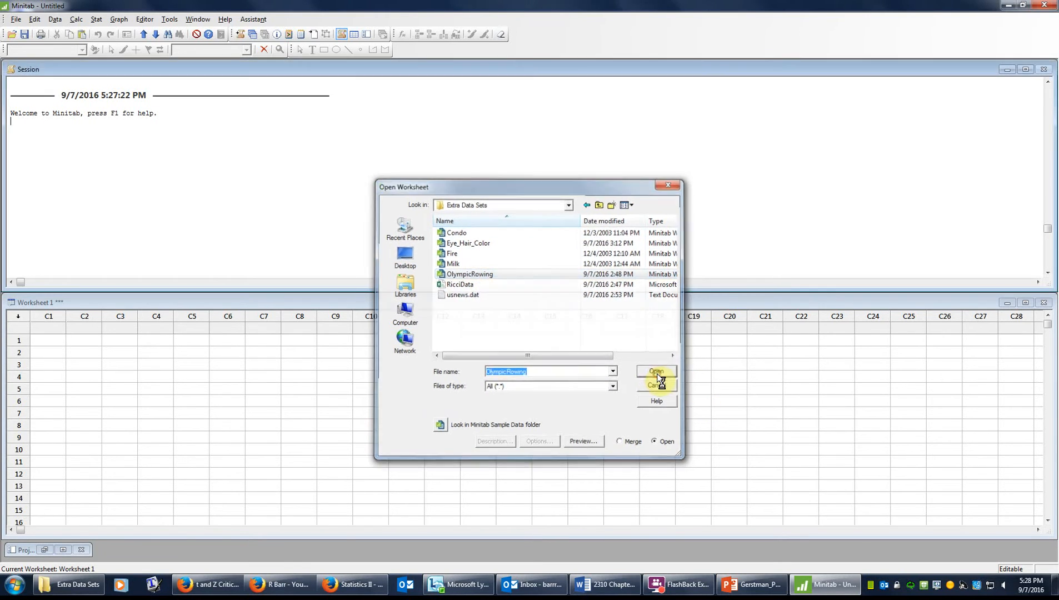
pyautogui.click(547, 322)
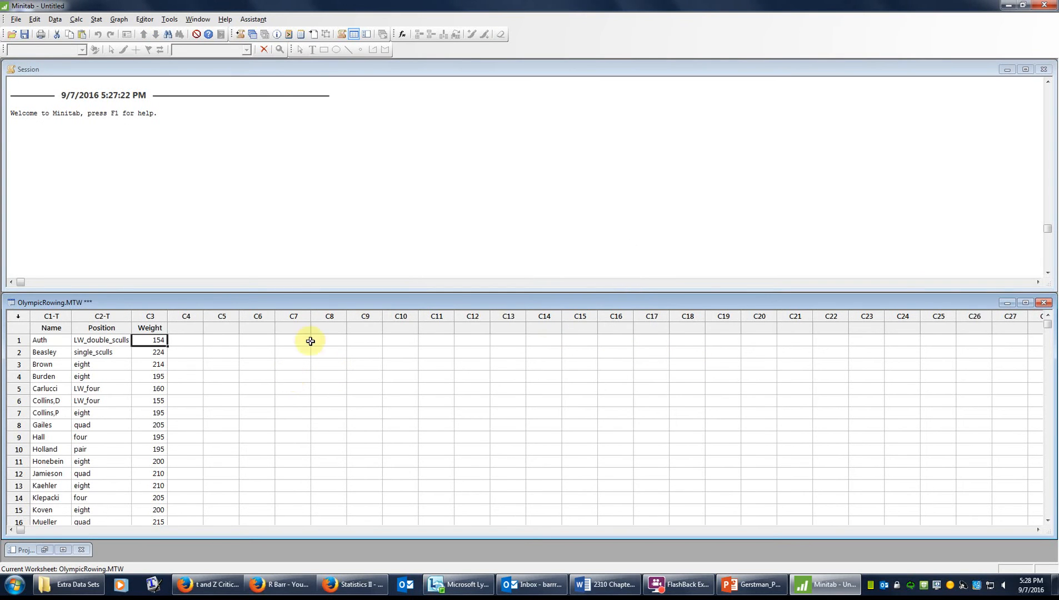
pyautogui.click(1046, 303)
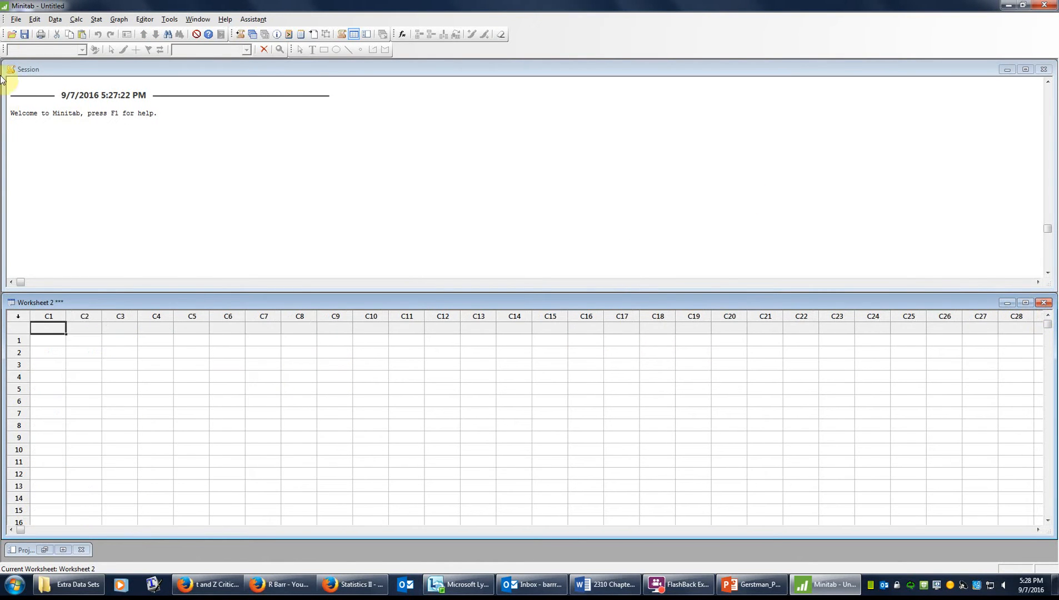
# Step: Open the Condo worksheet from the Extra Data Sets folder
pyautogui.click(14, 21)
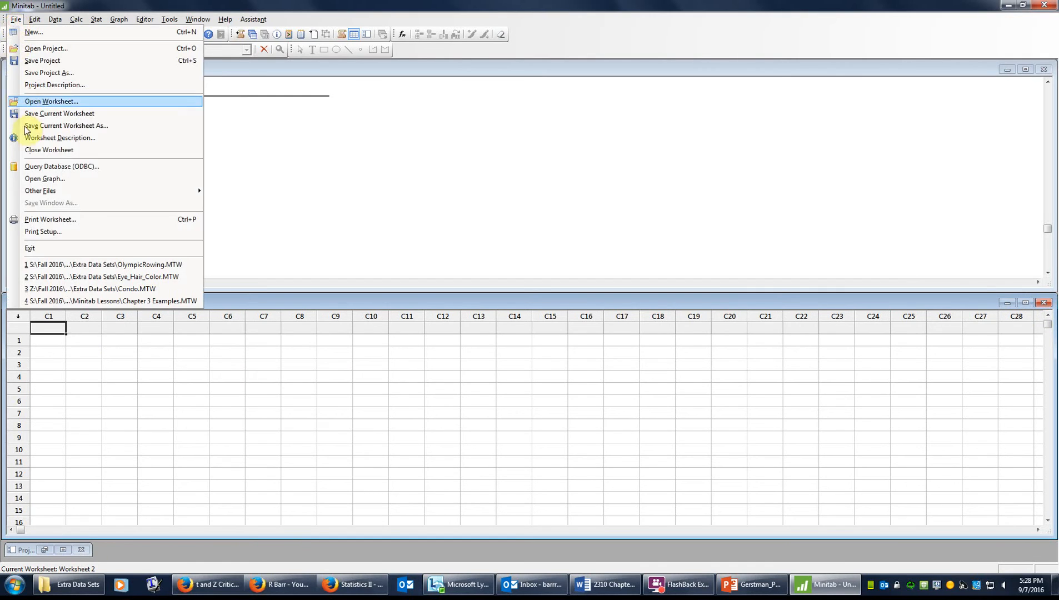
pyautogui.click(33, 101)
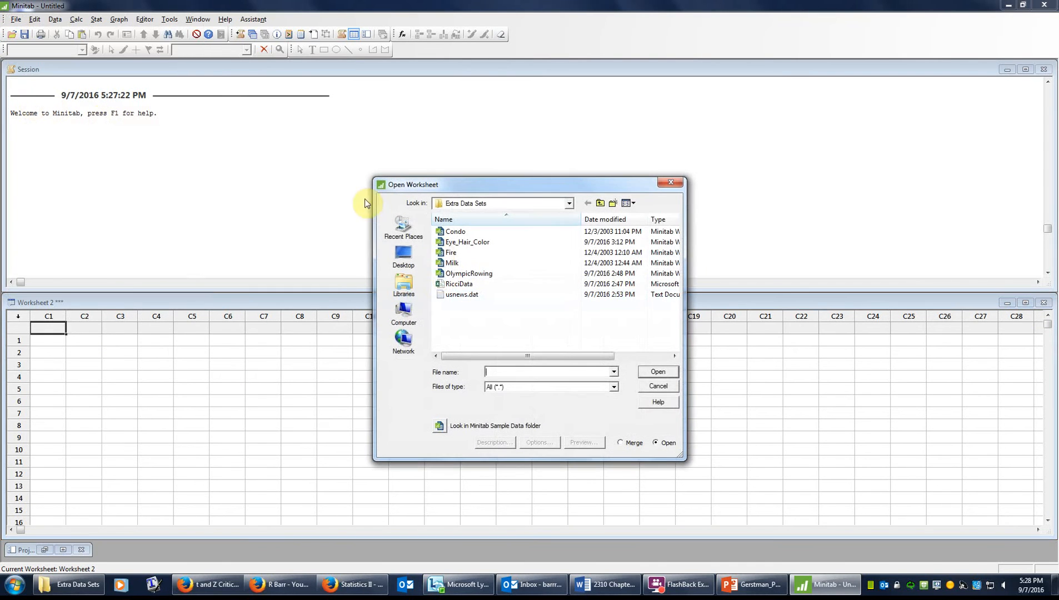
pyautogui.click(457, 229)
pyautogui.click(657, 371)
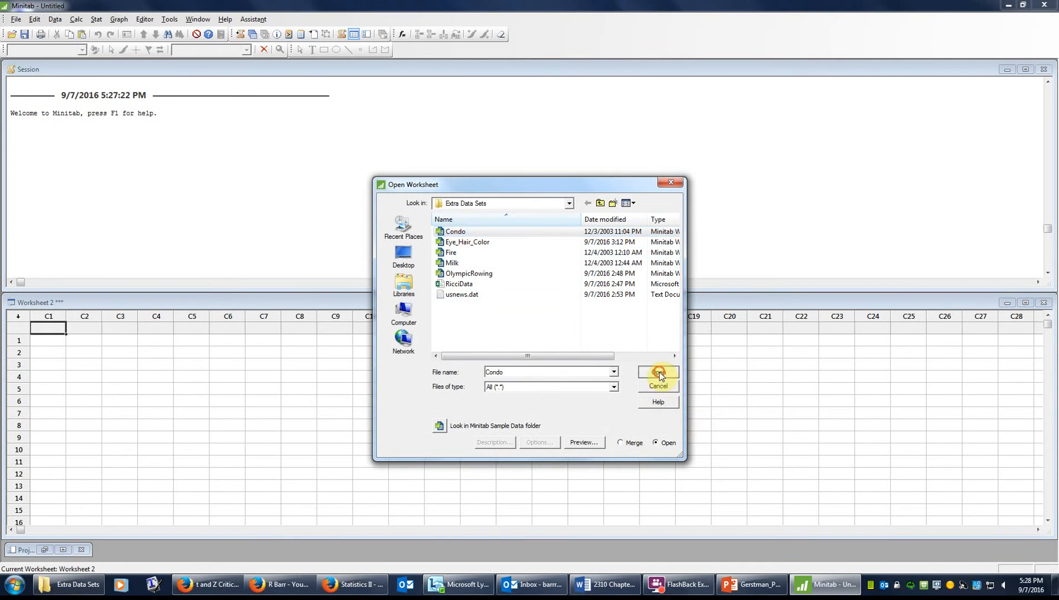
pyautogui.click(547, 323)
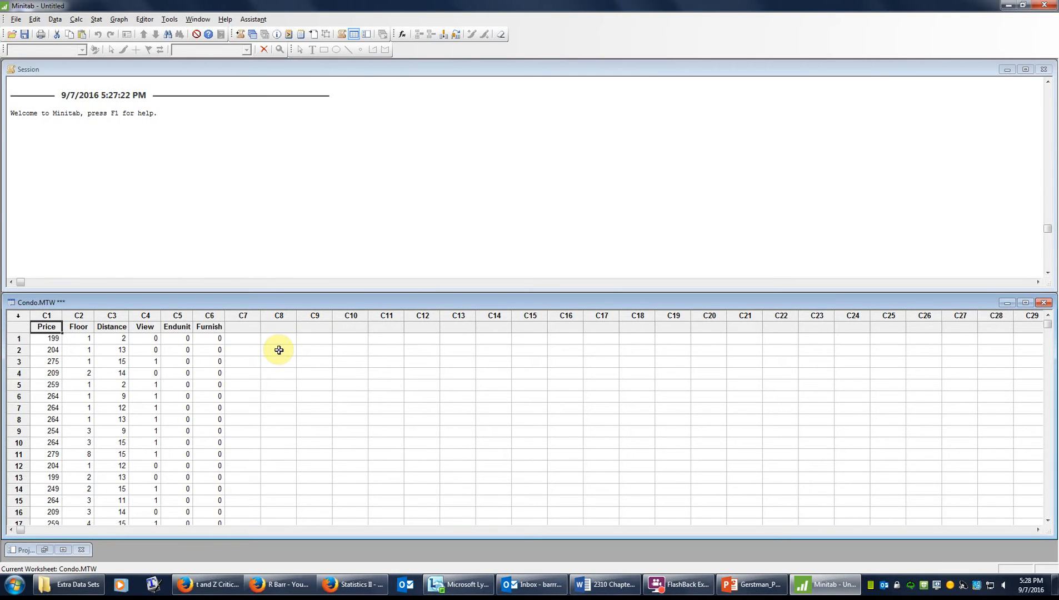
pyautogui.click(286, 328)
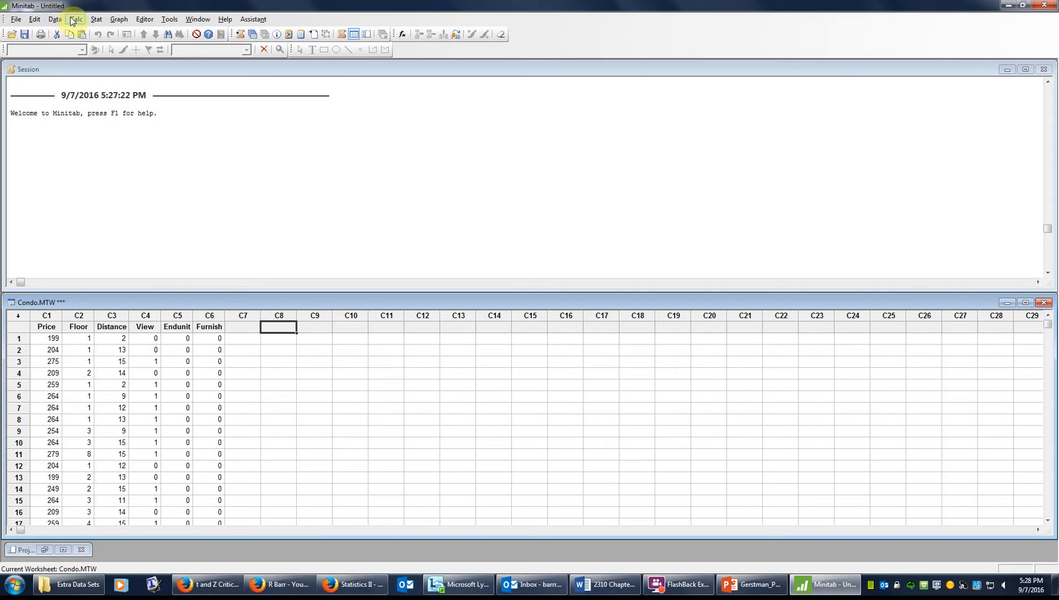
# Step: Randomly sample 200 rows from the Price column without replacement and store the sample in C9
pyautogui.click(98, 20)
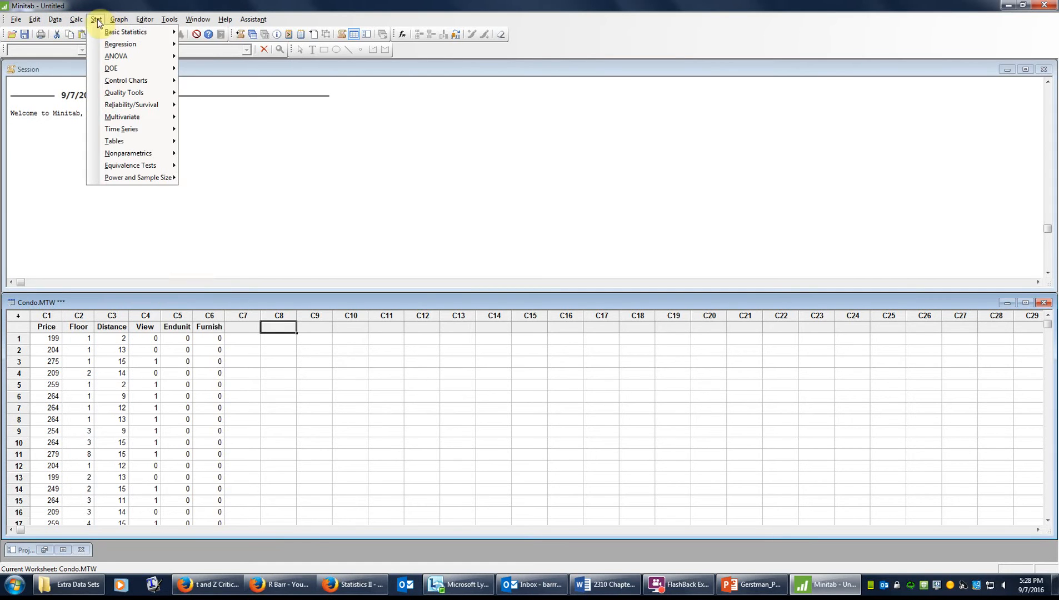
pyautogui.moveTo(106, 37)
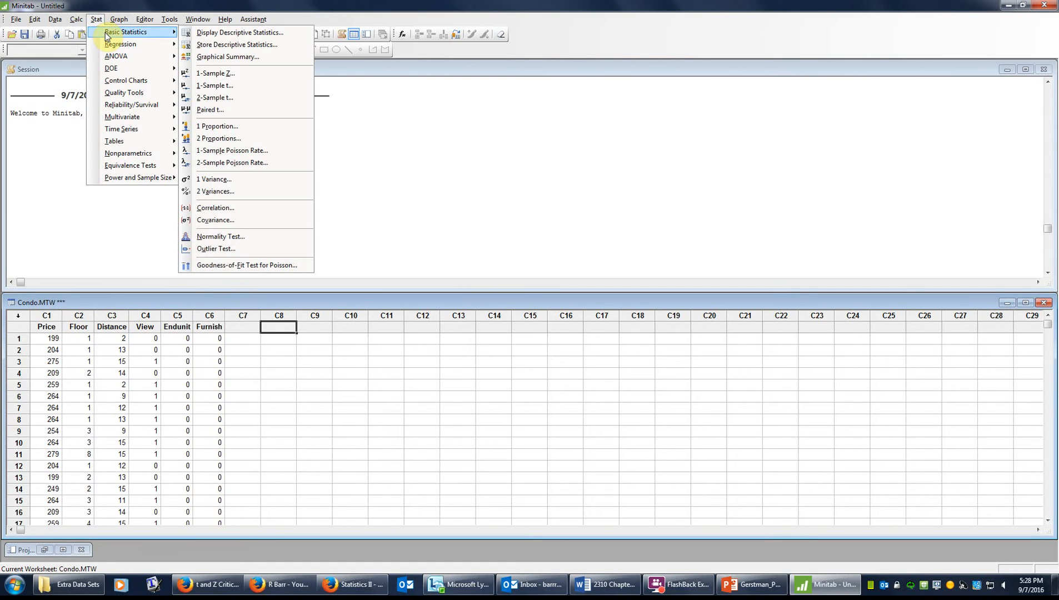
pyautogui.moveTo(81, 21)
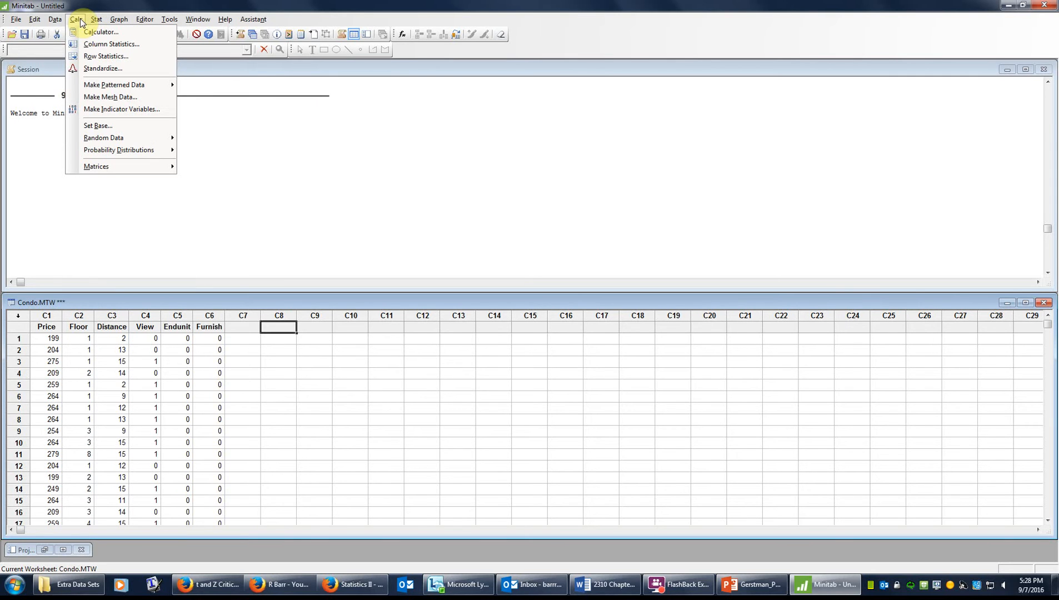
pyautogui.moveTo(137, 140)
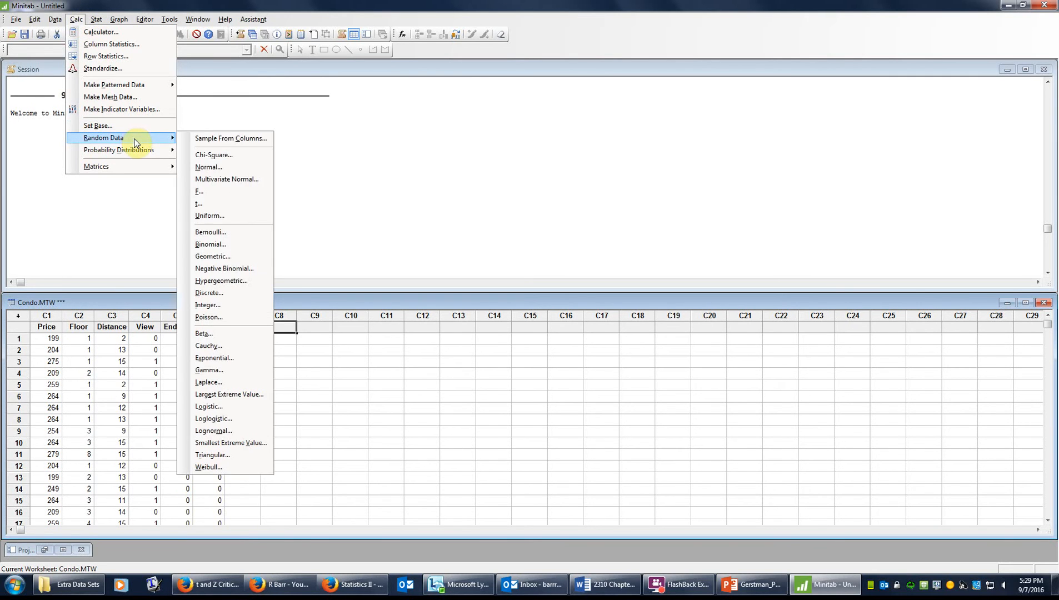
pyautogui.click(216, 143)
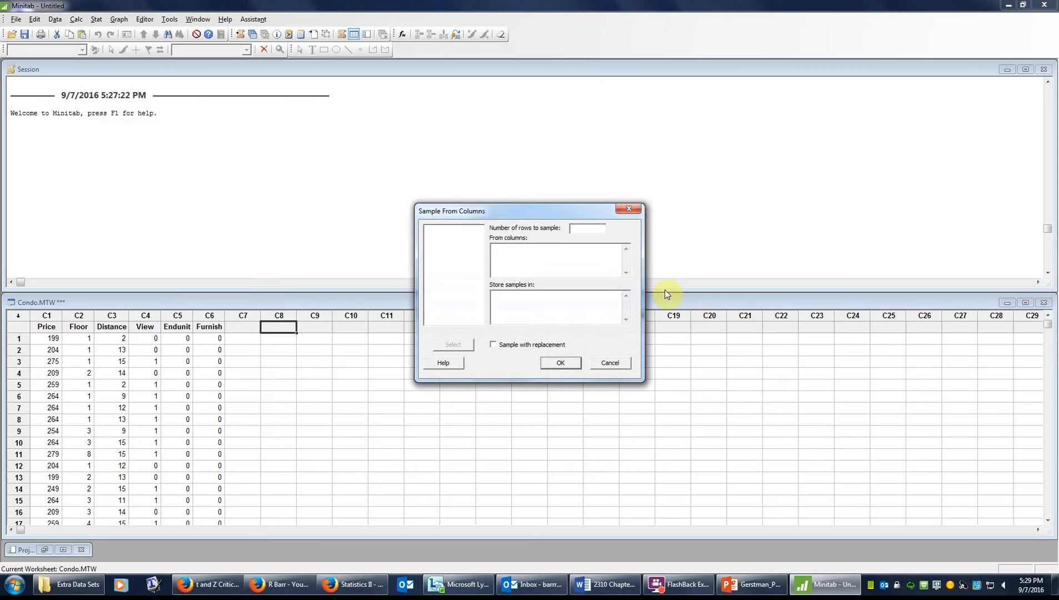
pyautogui.write('200')
pyautogui.click(550, 260)
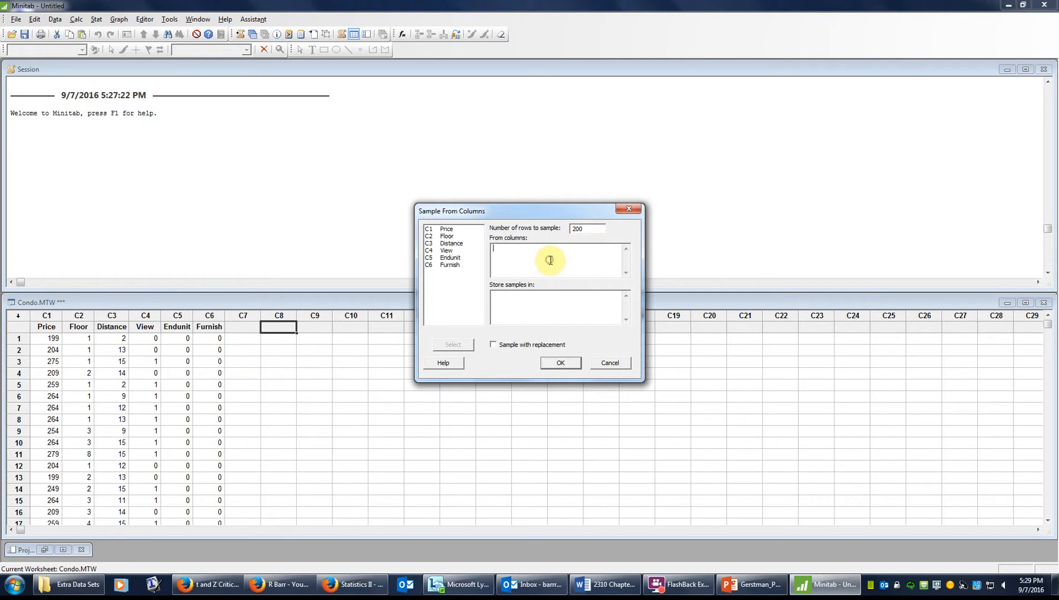
pyautogui.click(448, 230)
pyautogui.doubleClick(447, 229)
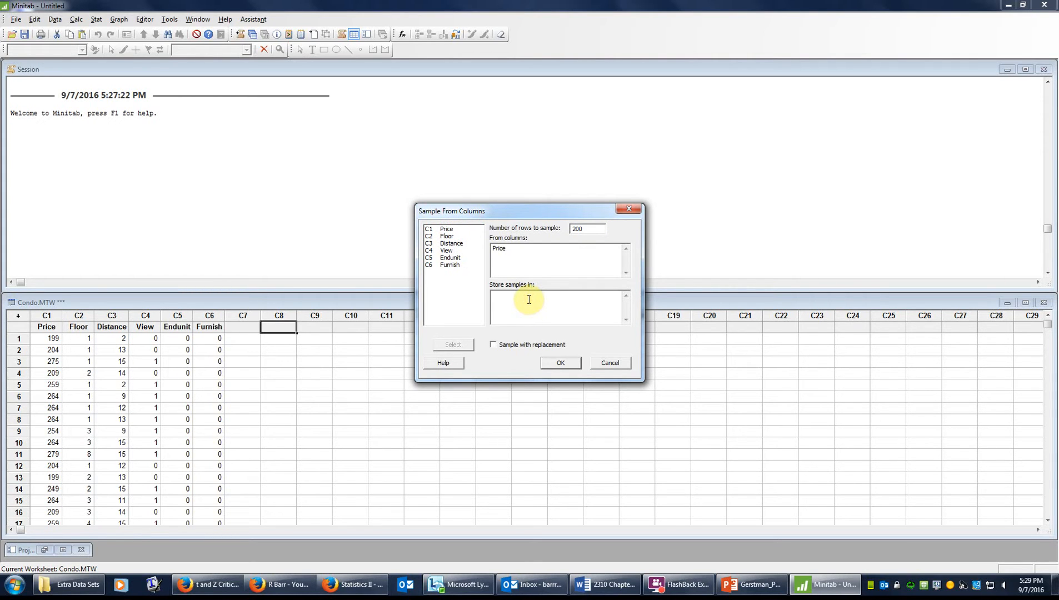
pyautogui.write('C9')
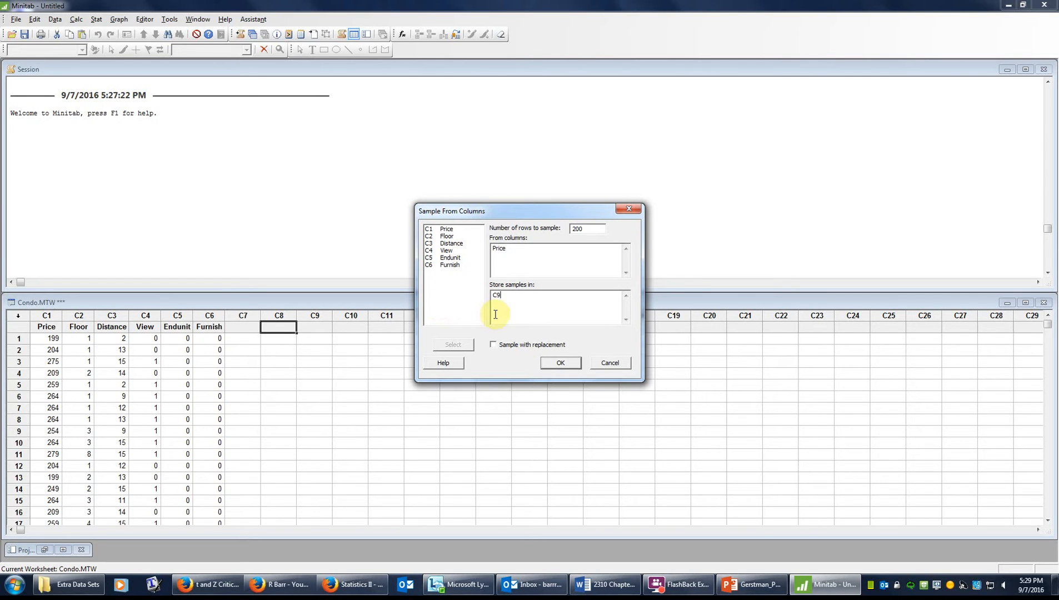
pyautogui.click(561, 361)
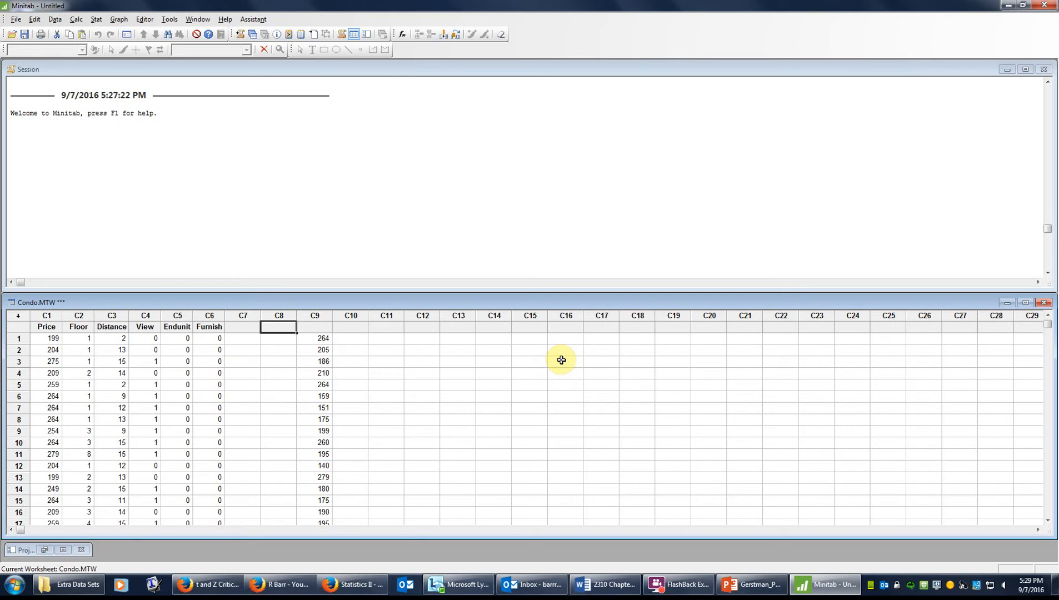
# Step: Name column C9 "Sample Price"
pyautogui.click(316, 329)
pyautogui.write('Sample Price')
pyautogui.press('Return')
# Step: Review the first sampled values in the Sample Price column
pyautogui.click(317, 329)
pyautogui.press('Down')
pyautogui.press('Down')
pyautogui.press('Down')
pyautogui.press('Down')
pyautogui.press('Down')
pyautogui.press('Down')
pyautogui.press('Down')
pyautogui.press('Up')
pyautogui.press('Up')
pyautogui.press('Up')
pyautogui.press('Up')
pyautogui.press('Up')
pyautogui.press('Up')
pyautogui.press('Up')
pyautogui.press('Right')
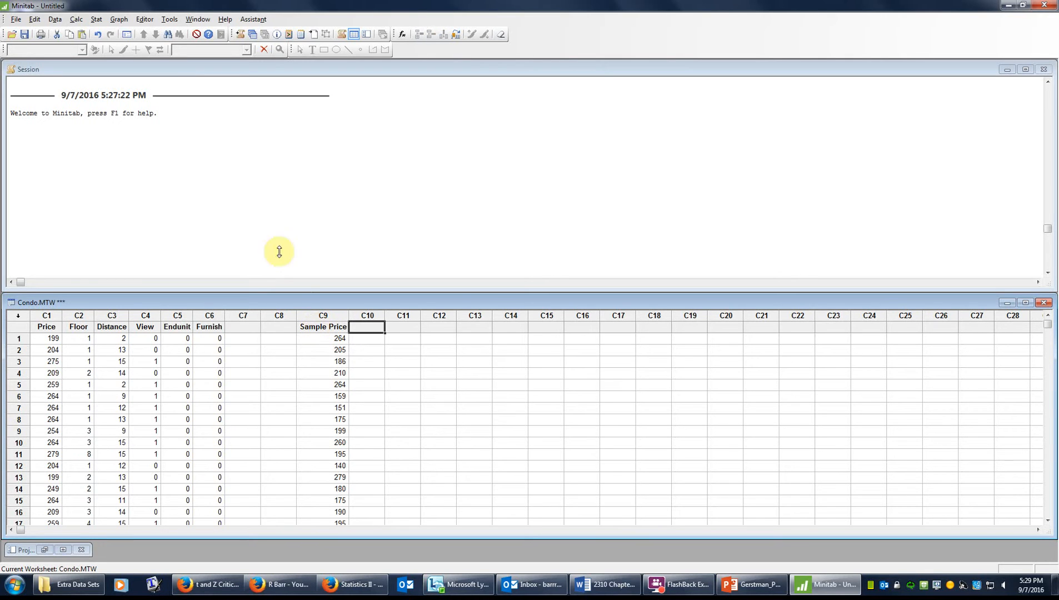
# Step: Set up Code to Text for the Sample Price column with the "Code ranges of values" method
pyautogui.click(55, 19)
pyautogui.moveTo(104, 211)
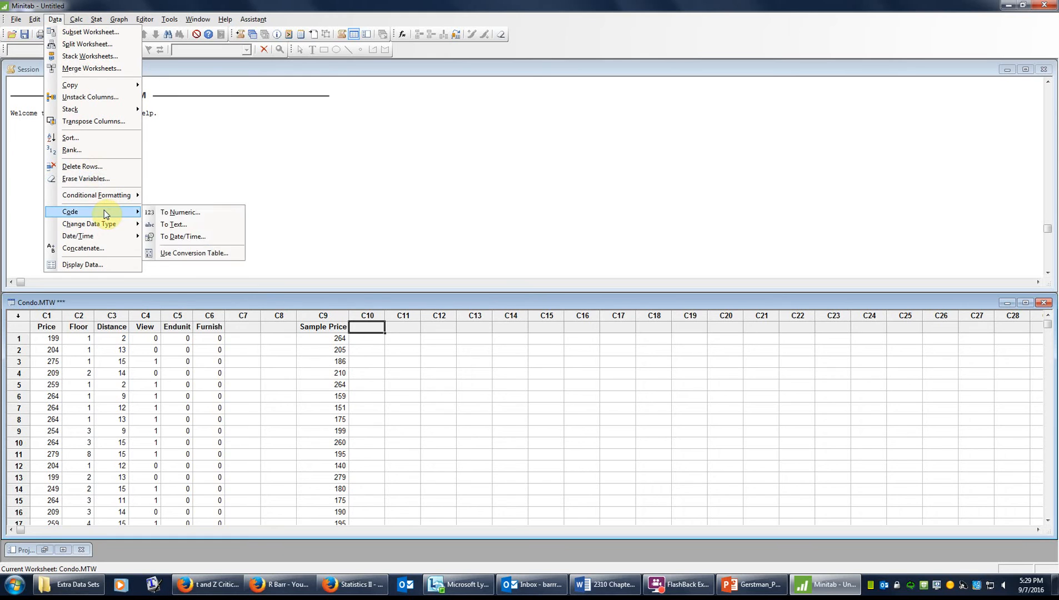
pyautogui.click(185, 224)
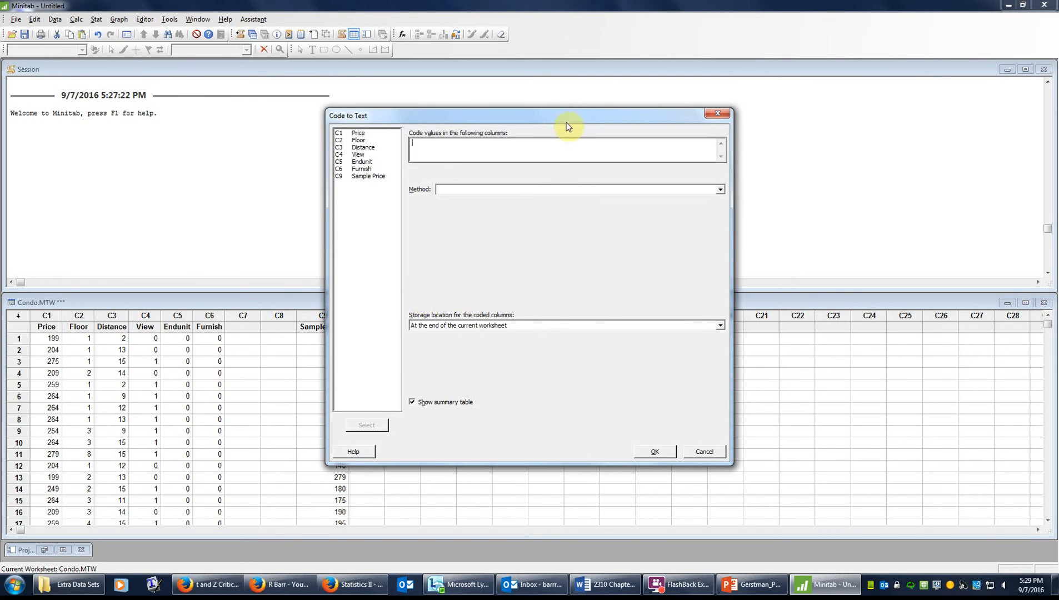
pyautogui.moveTo(567, 114); pyautogui.dragTo(691, 111)
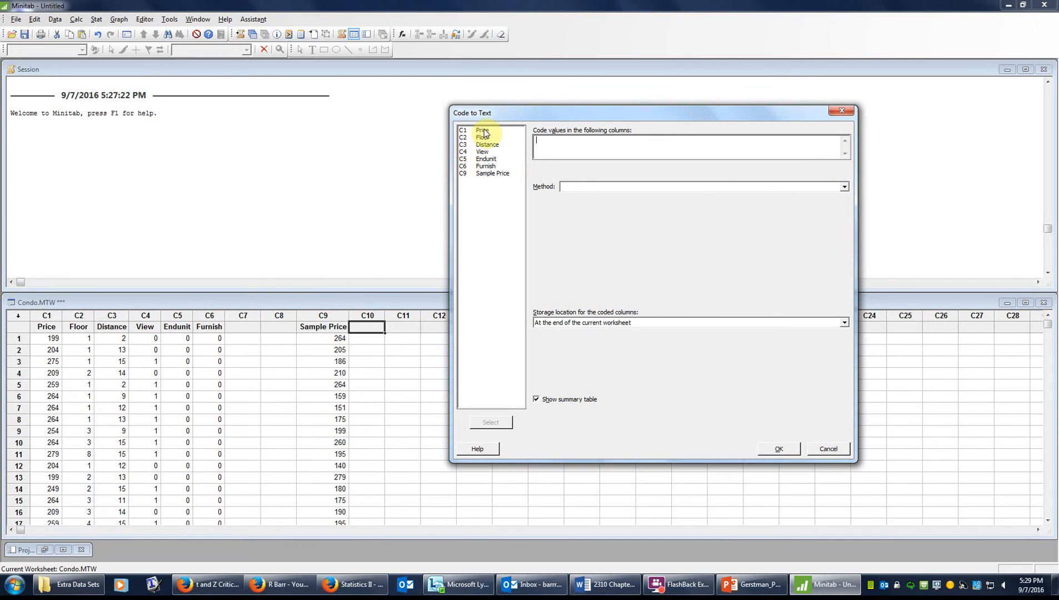
pyautogui.doubleClick(487, 173)
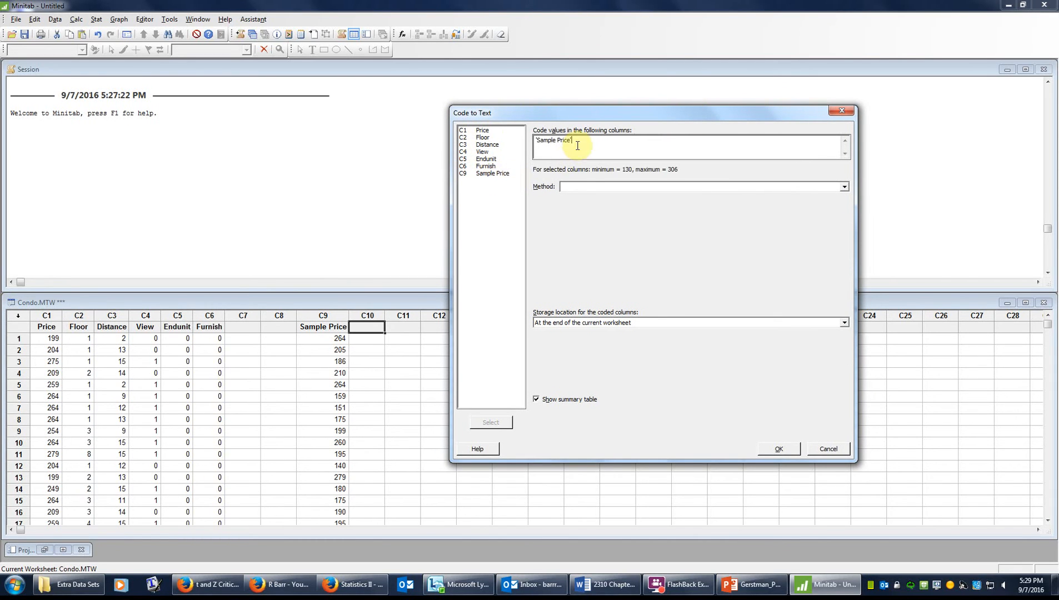
pyautogui.click(576, 191)
pyautogui.click(578, 197)
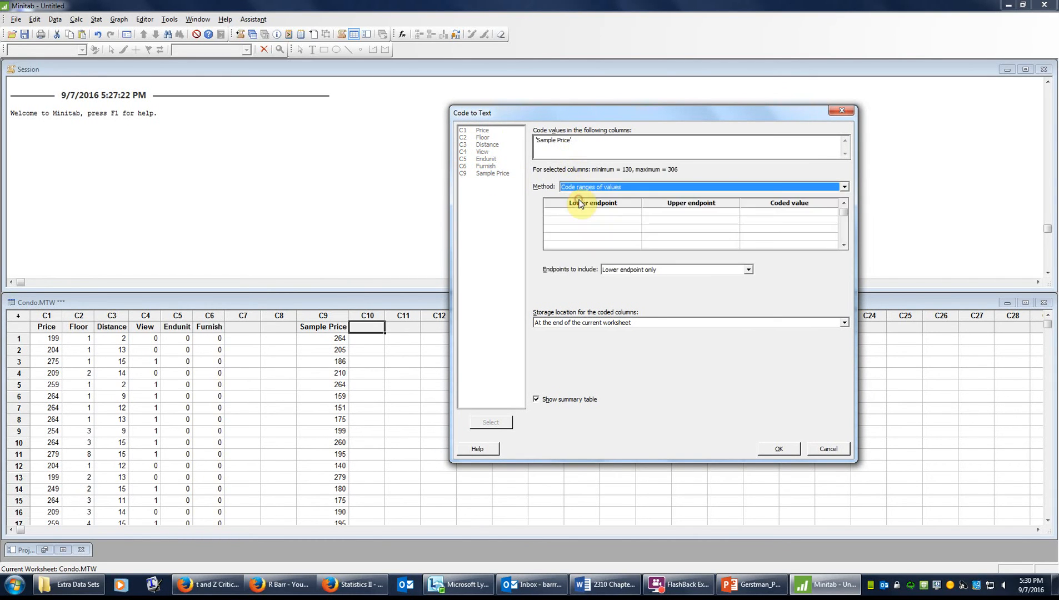
pyautogui.click(577, 214)
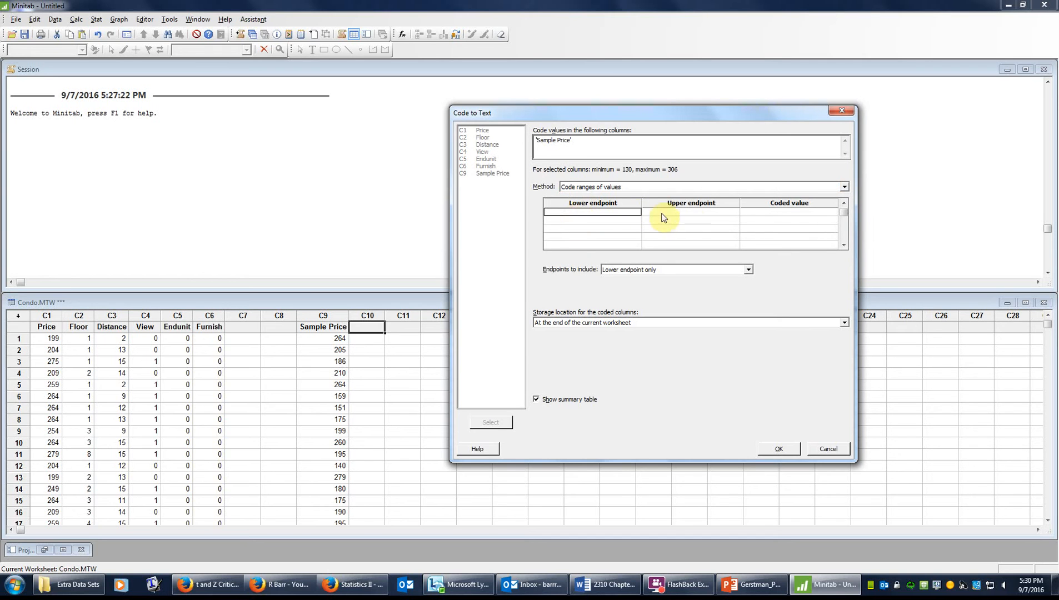
pyautogui.click(628, 189)
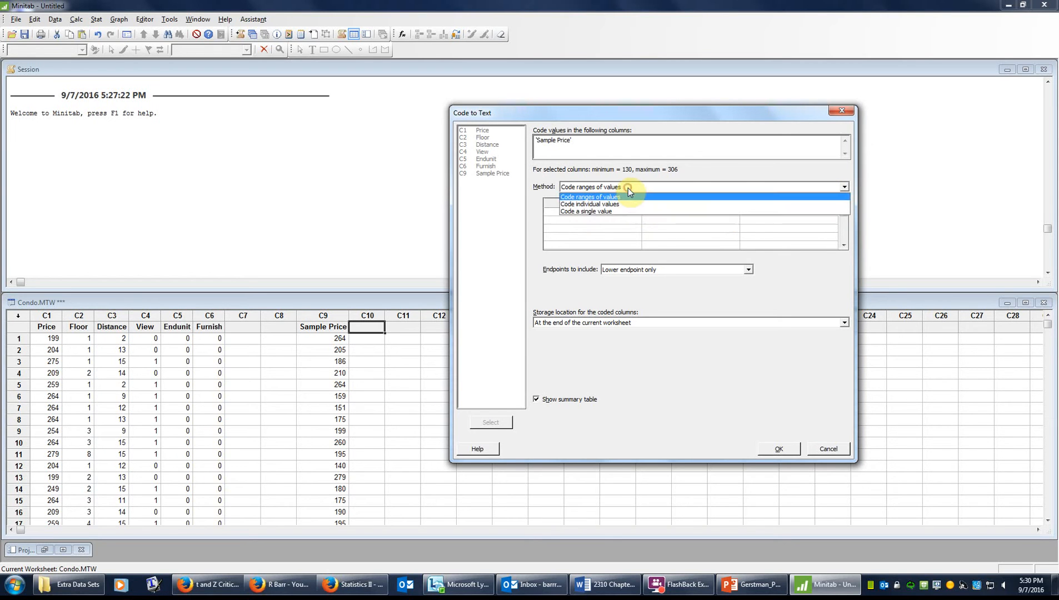
pyautogui.click(629, 191)
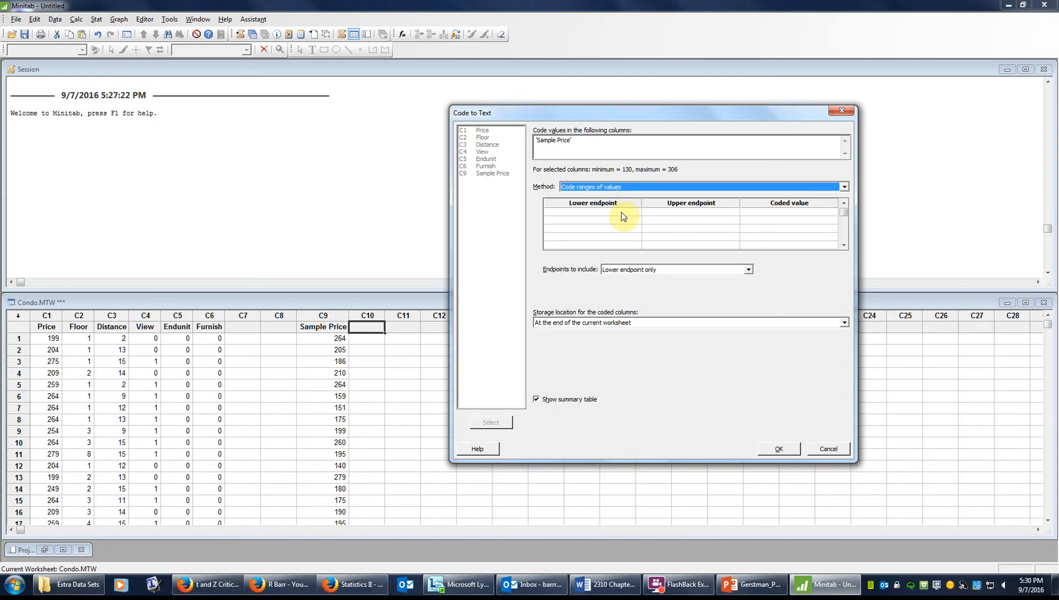
# Step: Define the first coding range from 130 to 200 with the coded value Yes
pyautogui.click(622, 213)
pyautogui.click(622, 213)
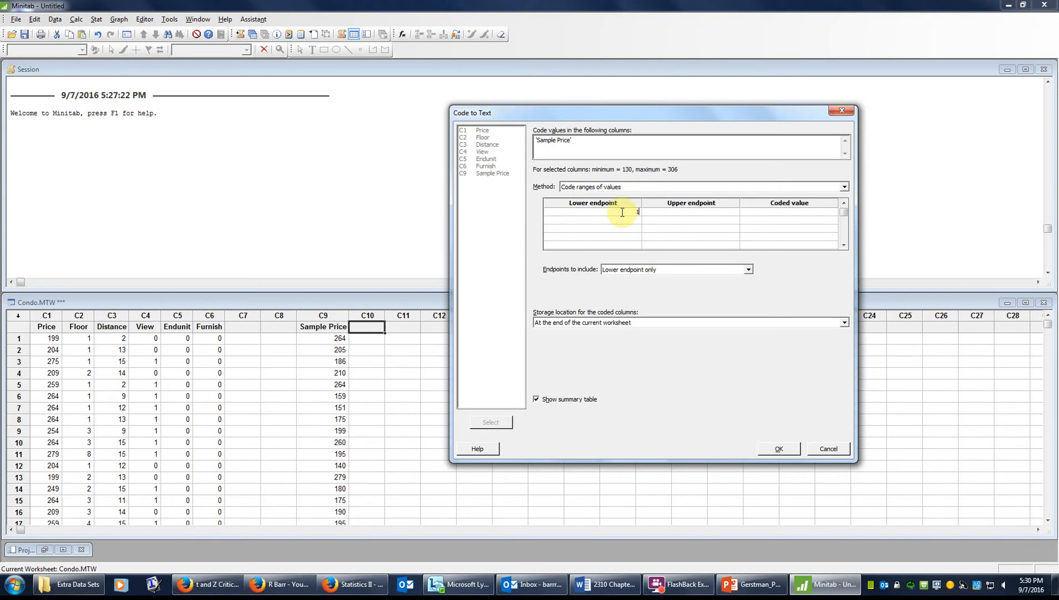
pyautogui.click(692, 213)
pyautogui.write('200')
pyautogui.click(781, 215)
pyautogui.write('YEs')
# Step: Define the second coding range from 200 to 306 with the coded value No and try to apply the coding
pyautogui.click(636, 221)
pyautogui.write('2')
pyautogui.click(719, 220)
pyautogui.write('306')
pyautogui.press('Tab')
pyautogui.write('NO')
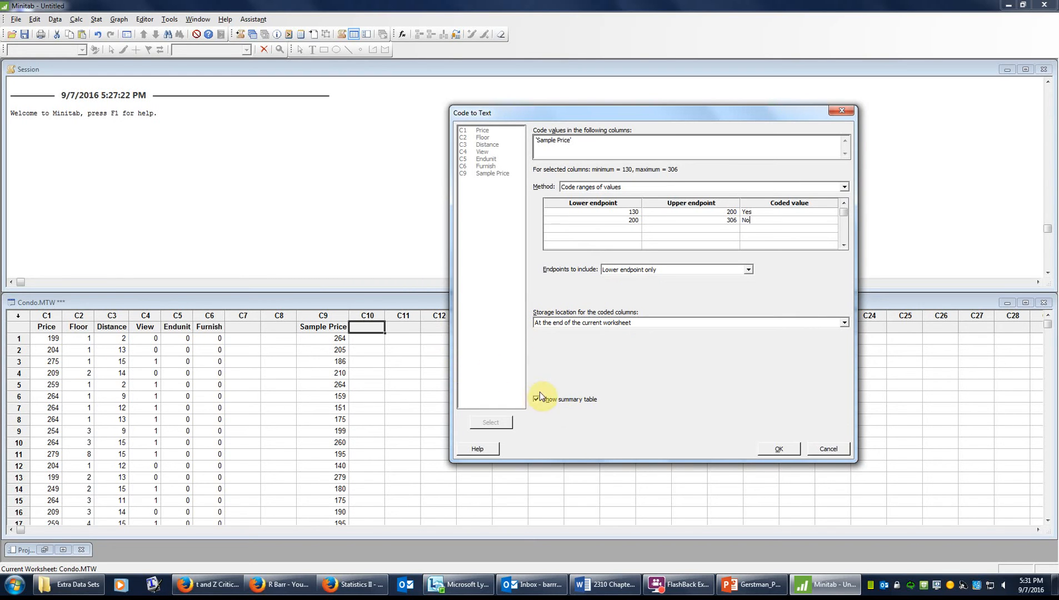
pyautogui.click(766, 450)
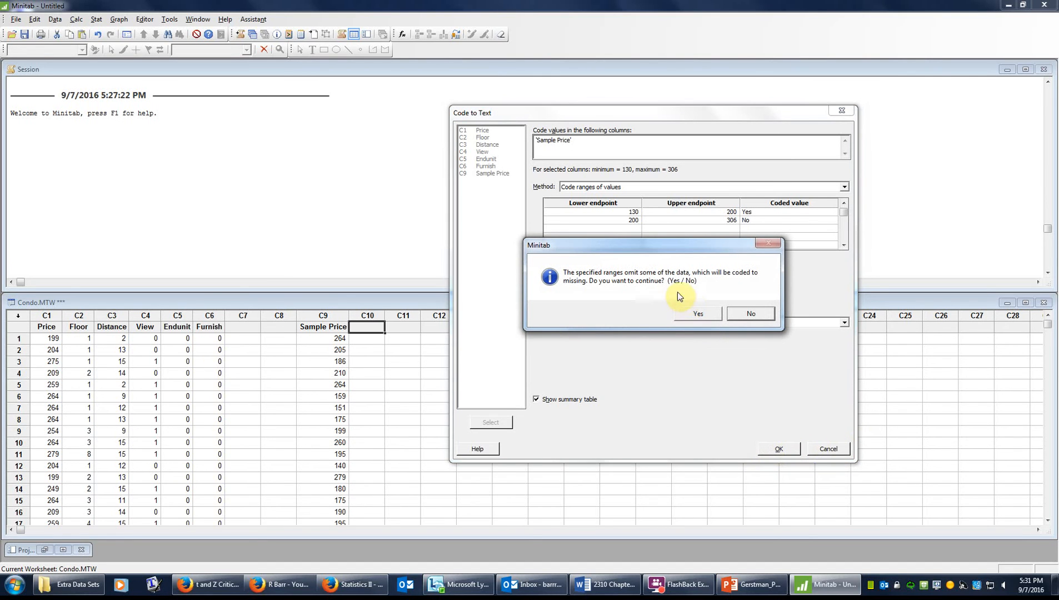
pyautogui.click(734, 313)
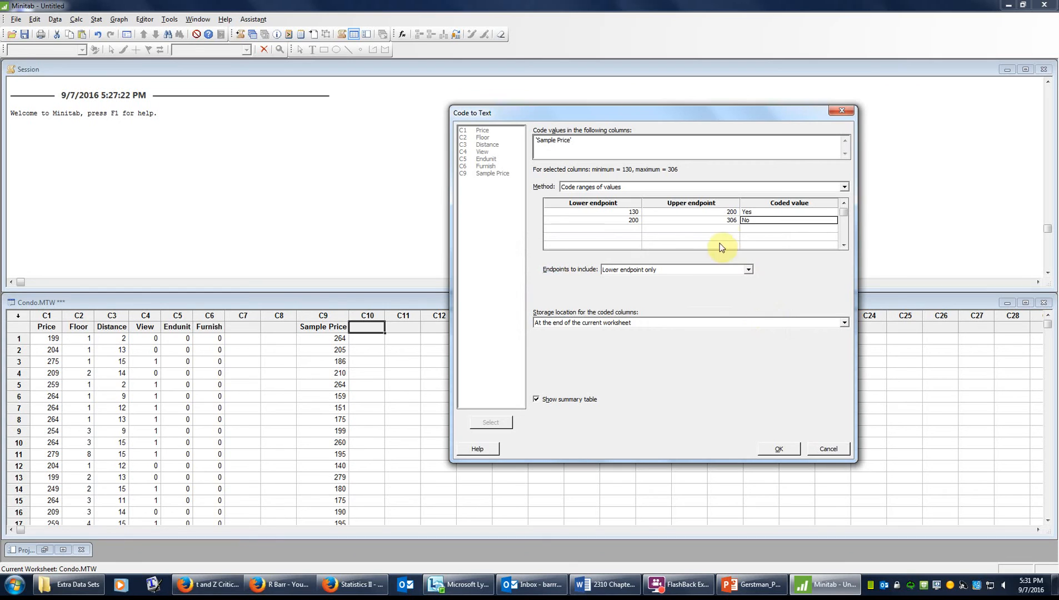
# Step: Include both endpoints, change the No range's lower endpoint to 201, and run the coding
pyautogui.click(747, 269)
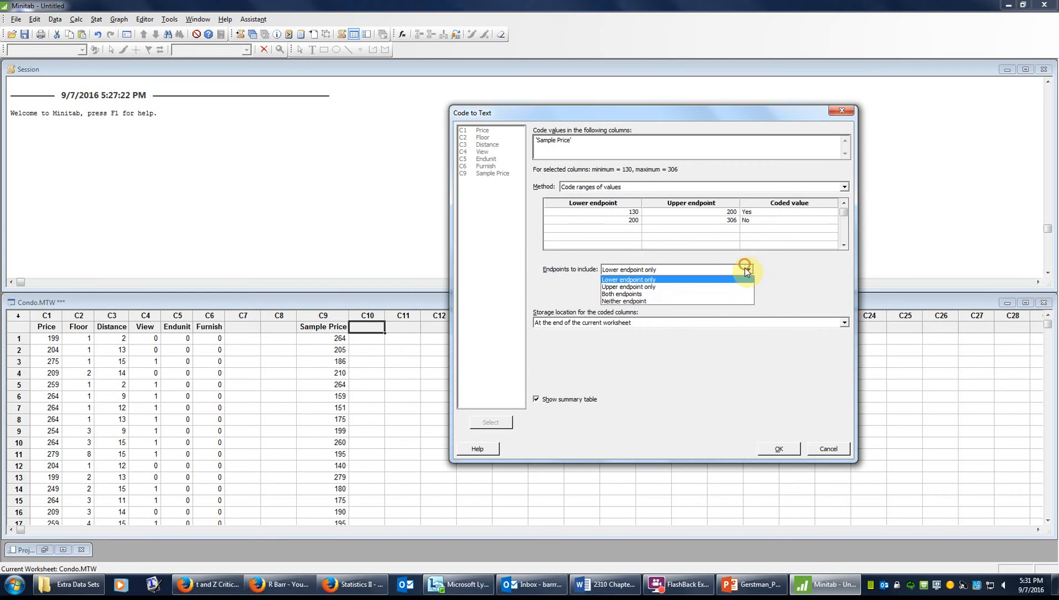
pyautogui.click(681, 295)
pyautogui.click(637, 222)
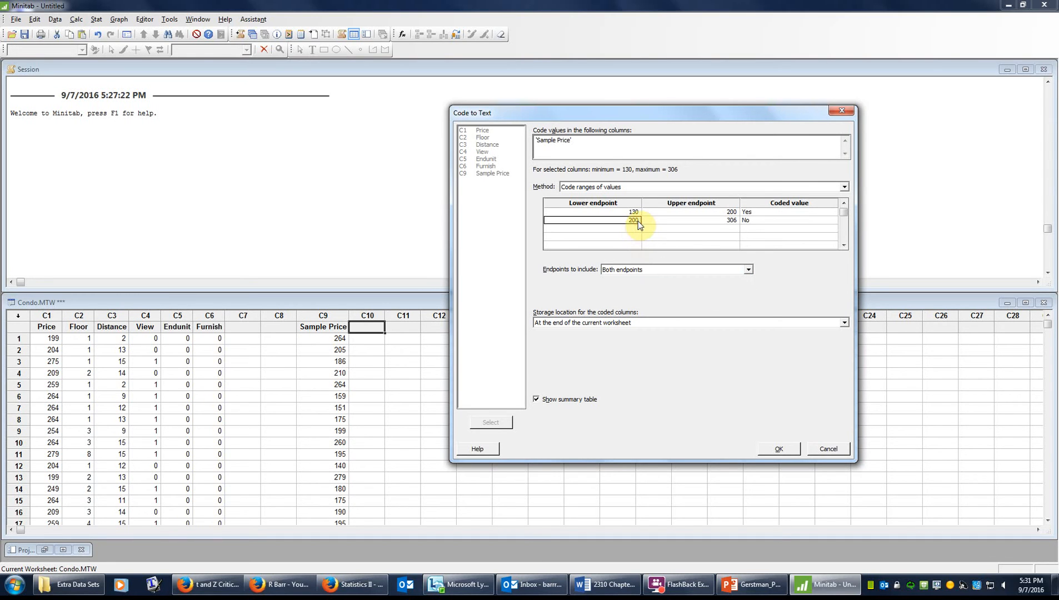
pyautogui.write('201')
pyautogui.click(778, 448)
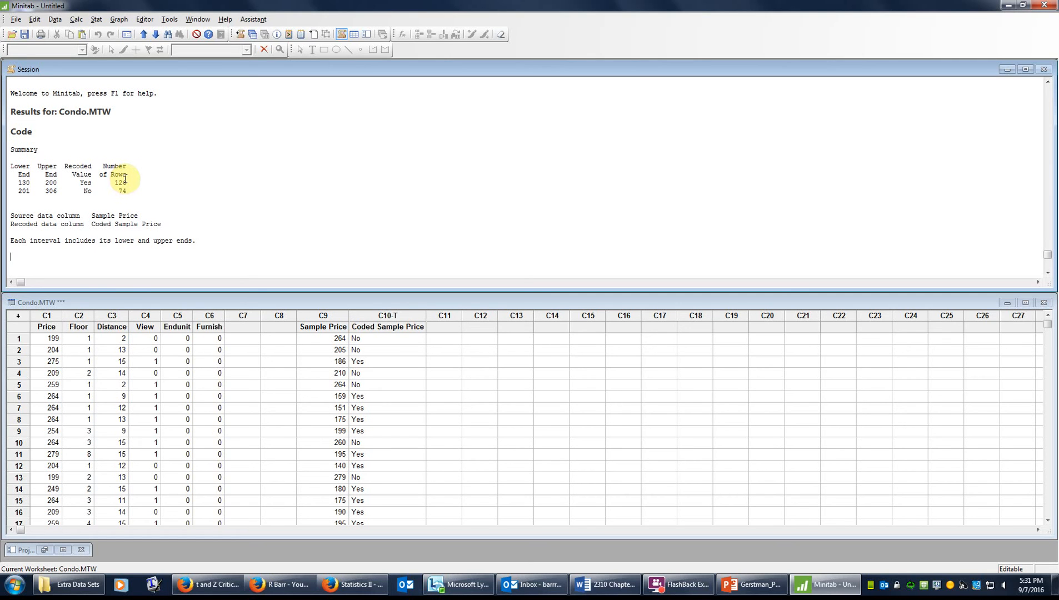
# Step: Set up a 1 Proportion analysis on the Coded Sample Price column
pyautogui.click(99, 20)
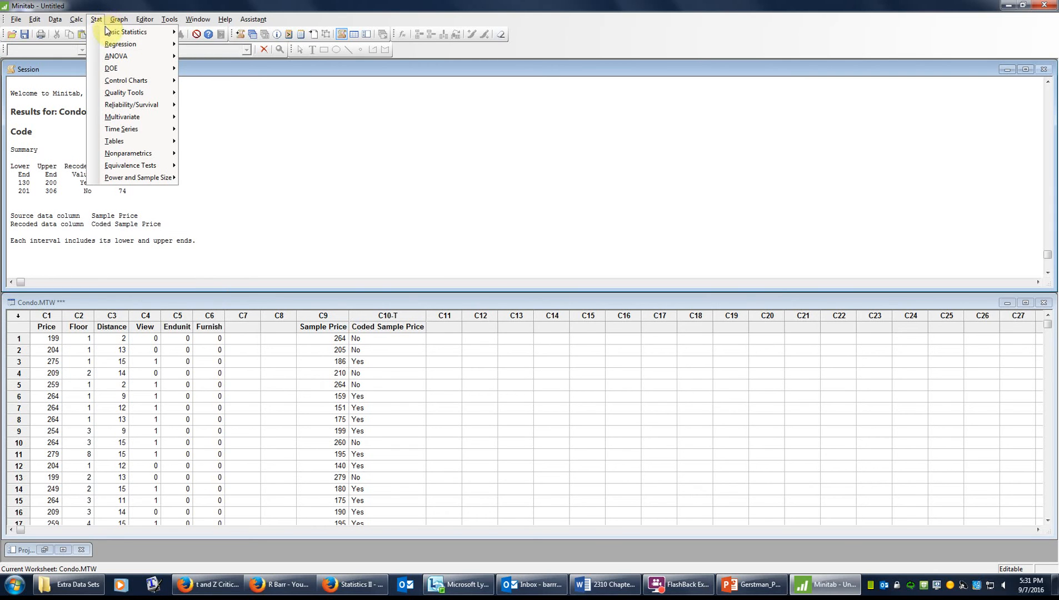
pyautogui.moveTo(125, 35)
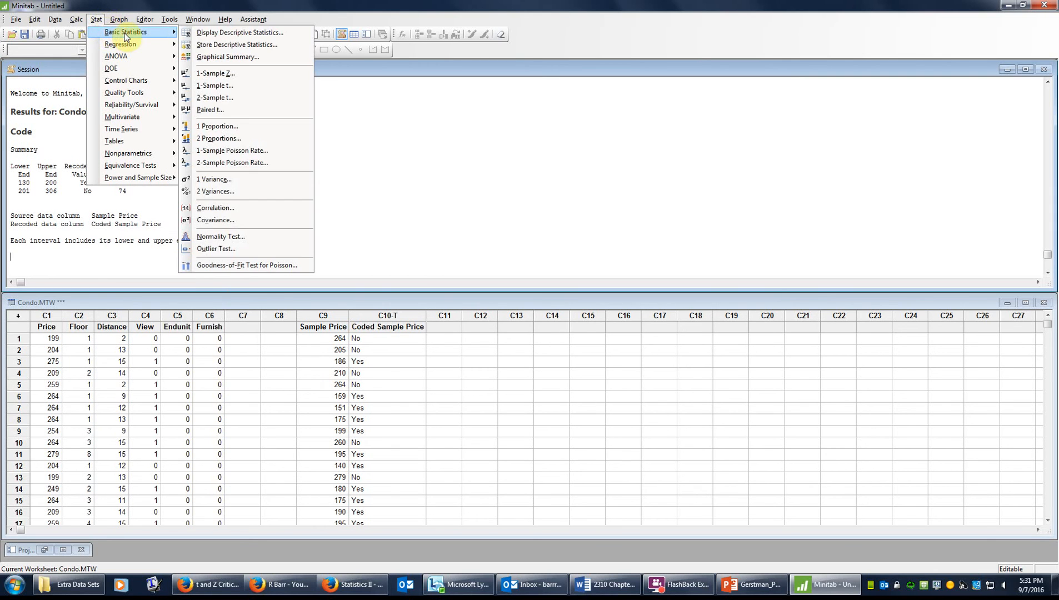
pyautogui.click(242, 126)
pyautogui.click(526, 244)
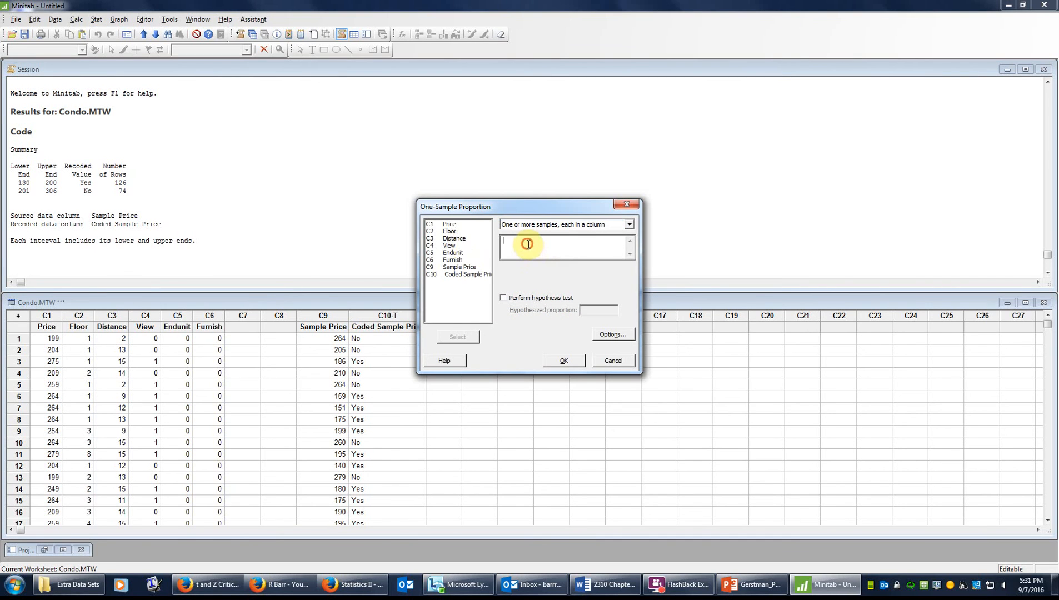
pyautogui.doubleClick(455, 276)
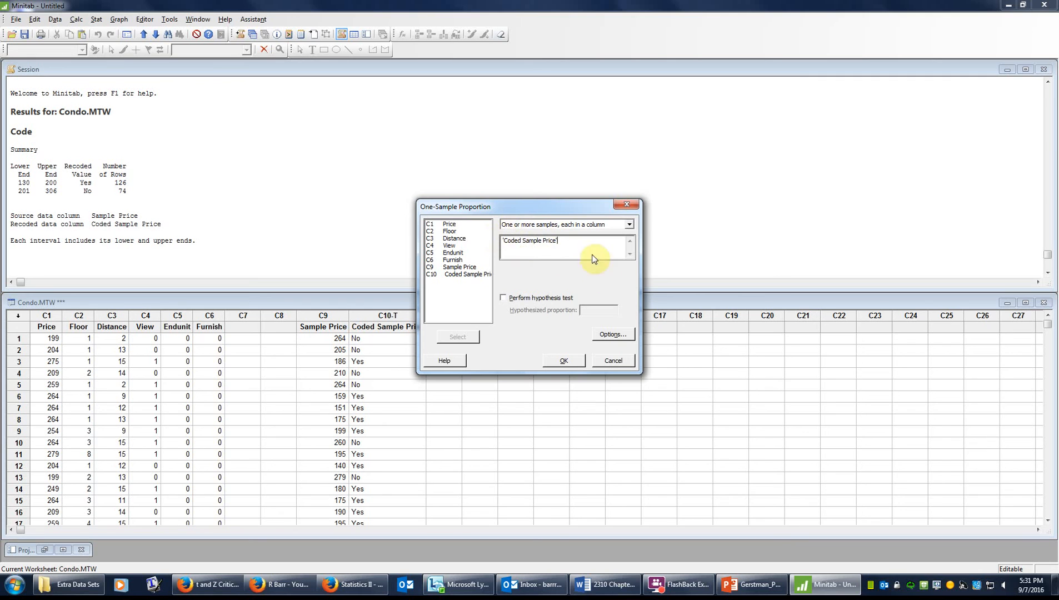
# Step: Set the confidence level to 88 and run the one-sample proportion analysis without a hypothesis test
pyautogui.click(614, 335)
pyautogui.click(528, 266)
pyautogui.moveTo(515, 266); pyautogui.dragTo(479, 267)
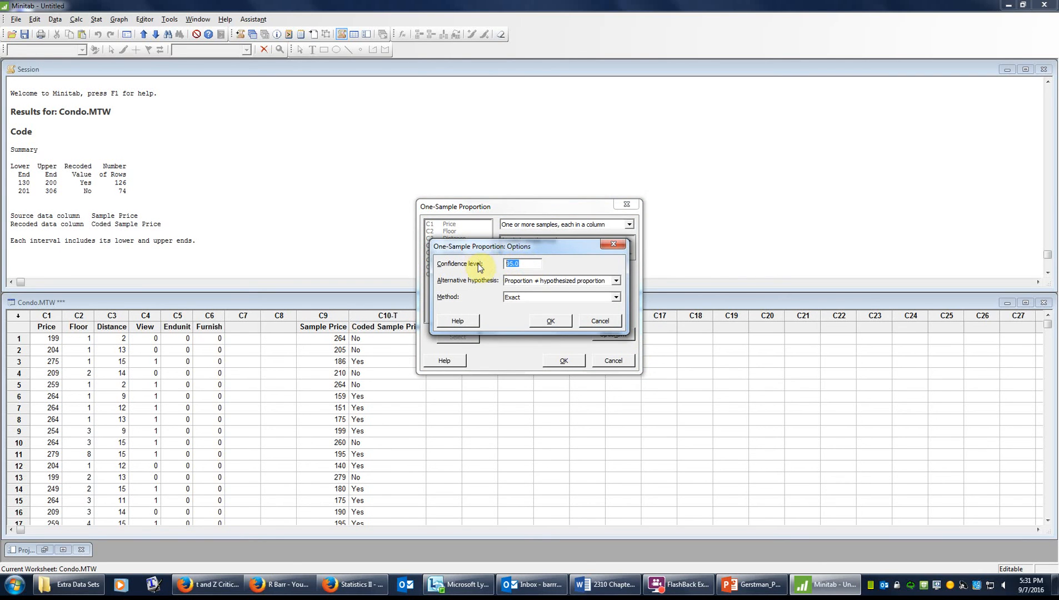
pyautogui.write('80')
pyautogui.click(551, 320)
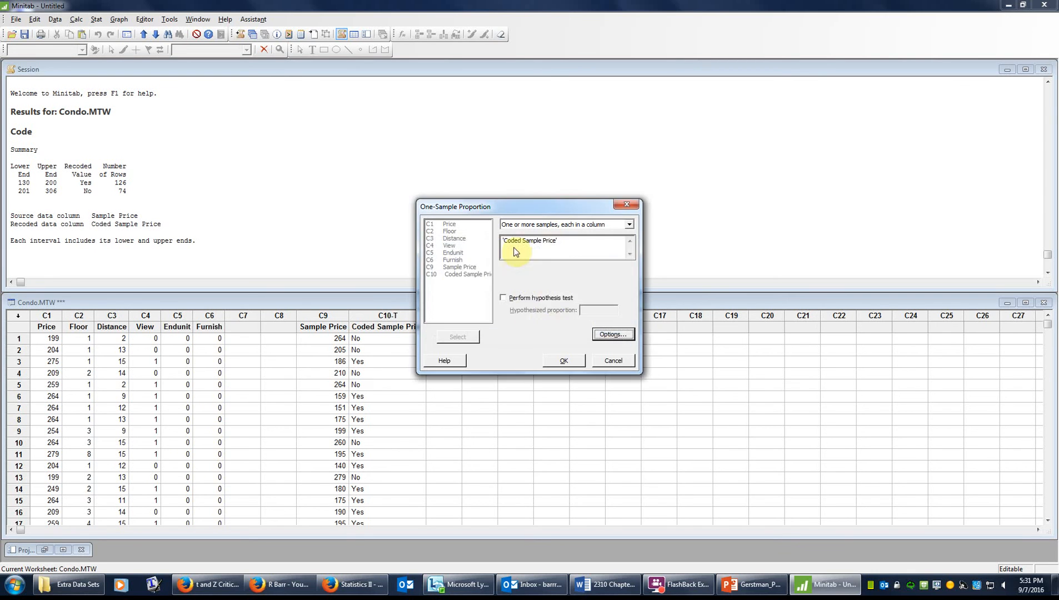
pyautogui.click(567, 362)
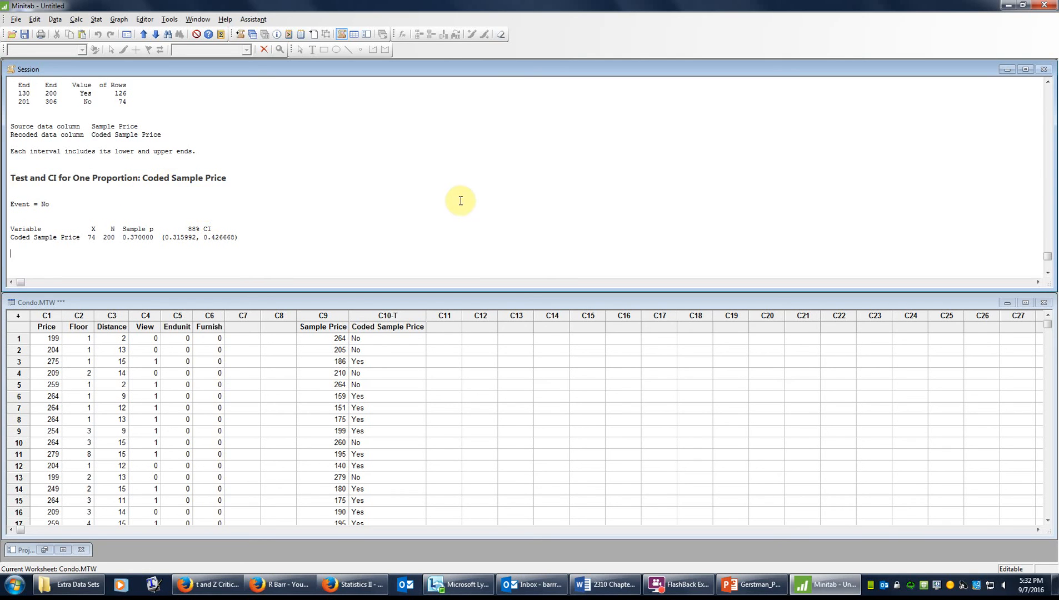
pyautogui.click(673, 582)
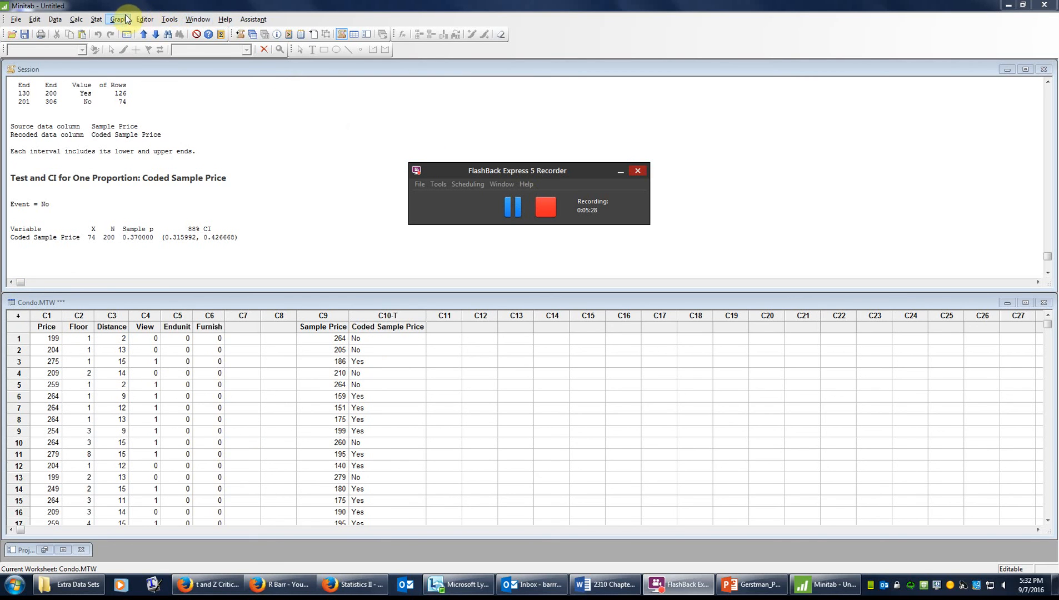
pyautogui.click(98, 20)
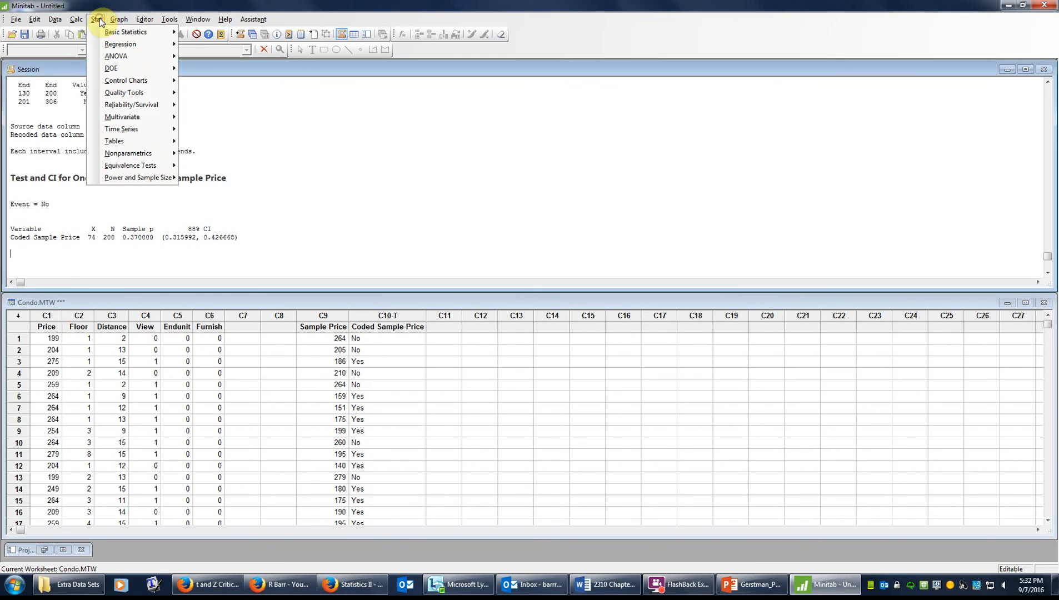
pyautogui.moveTo(78, 19)
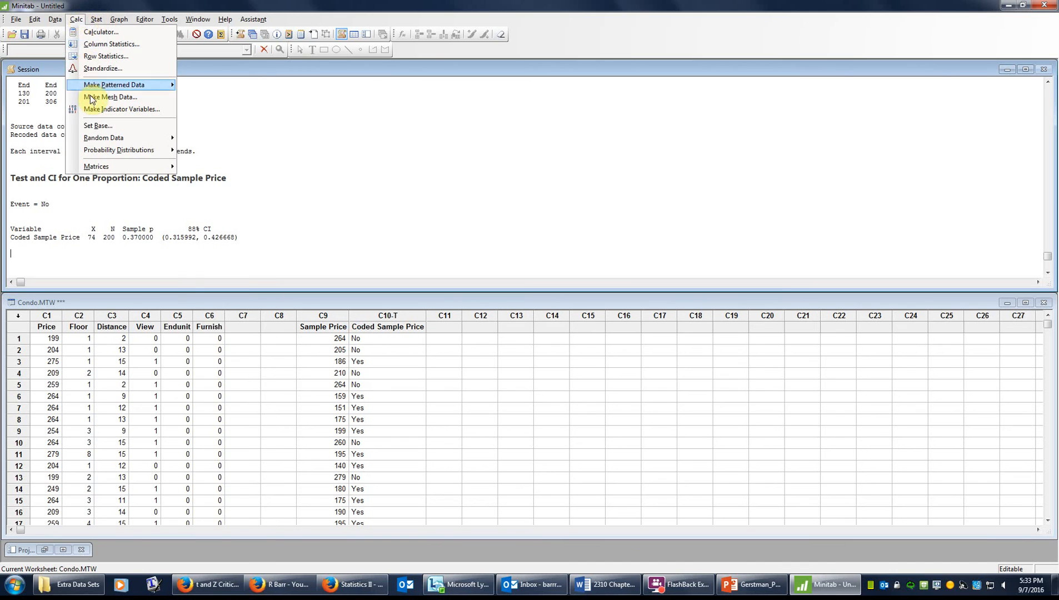
pyautogui.moveTo(101, 140)
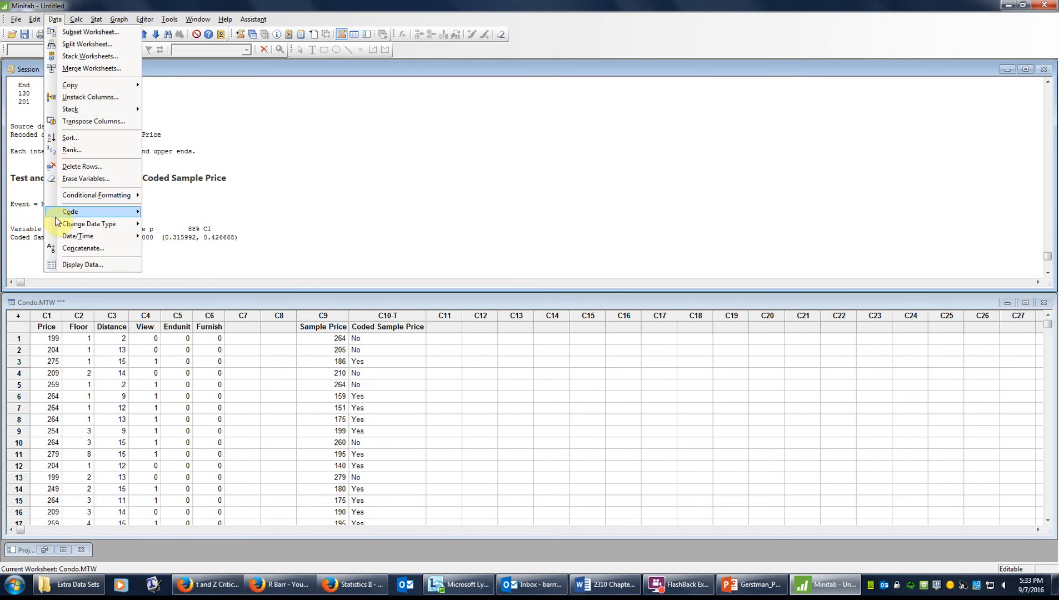
pyautogui.moveTo(61, 212)
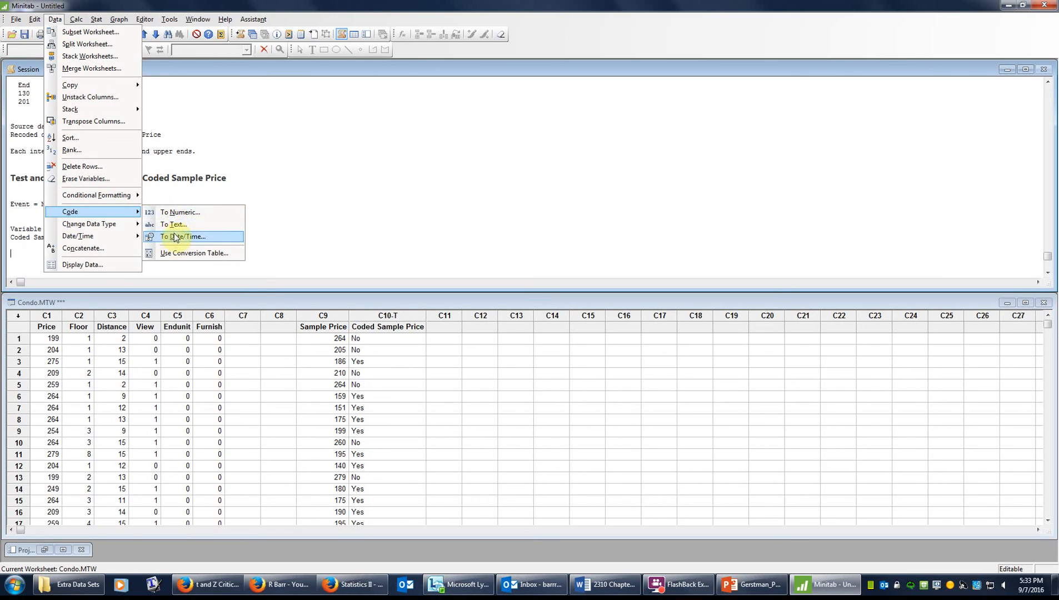
pyautogui.click(344, 185)
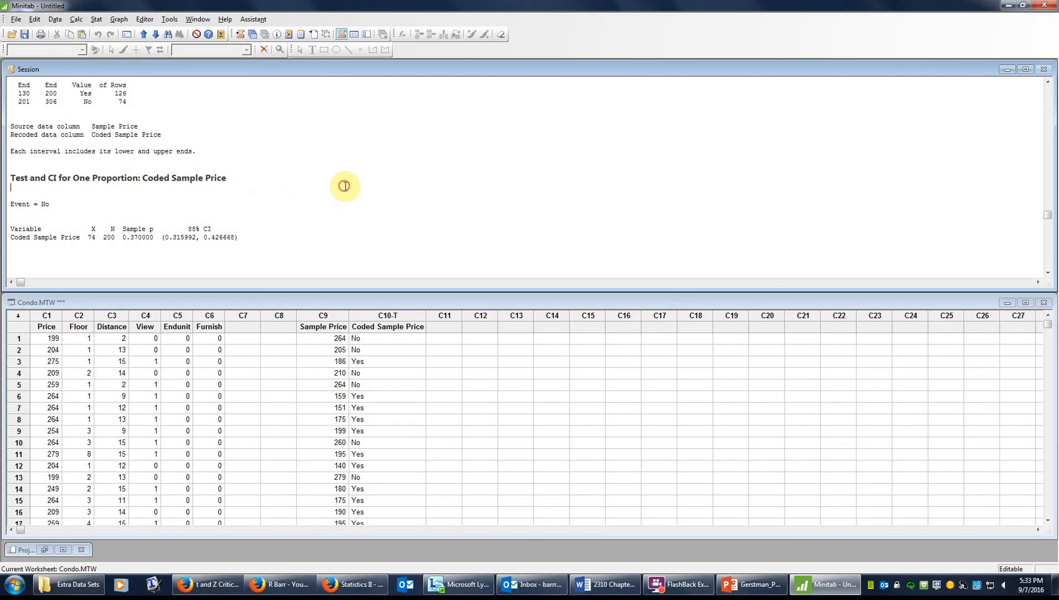